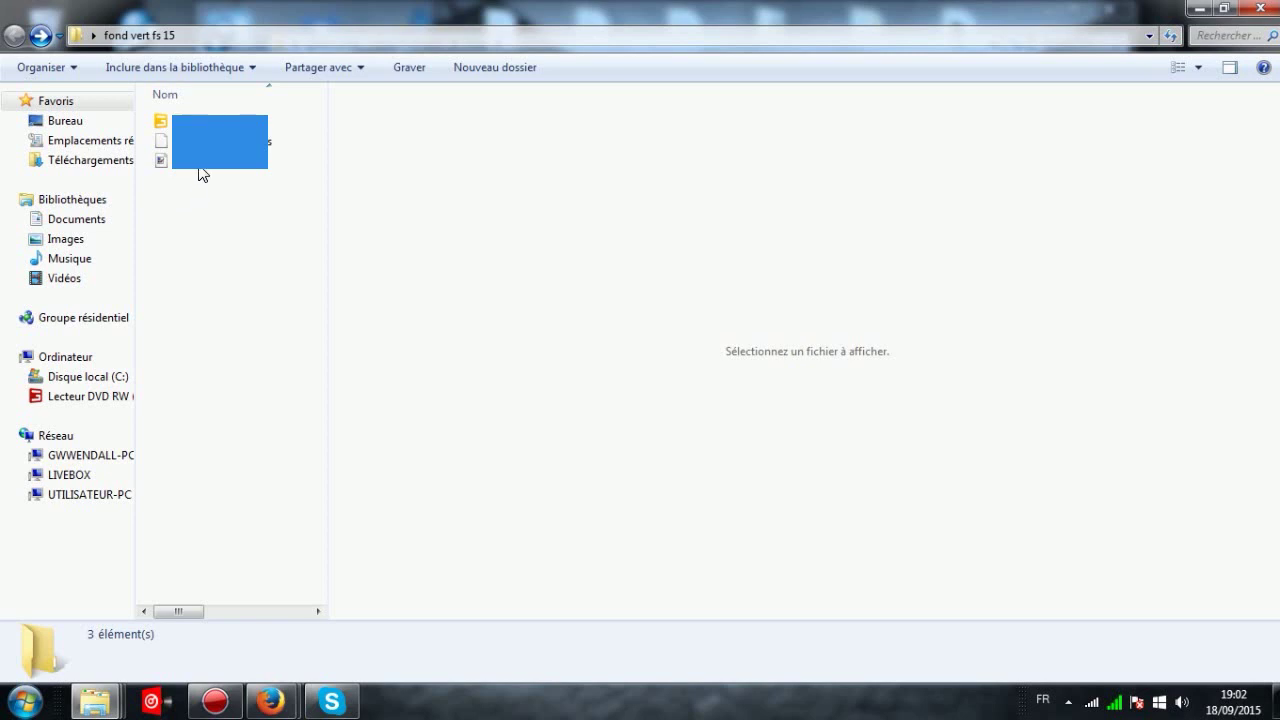
Step: Open FondVert.i3d from the fond vert fs 15 folder in GIANTS Editor and dismiss the welcome window
double_click(189, 125)
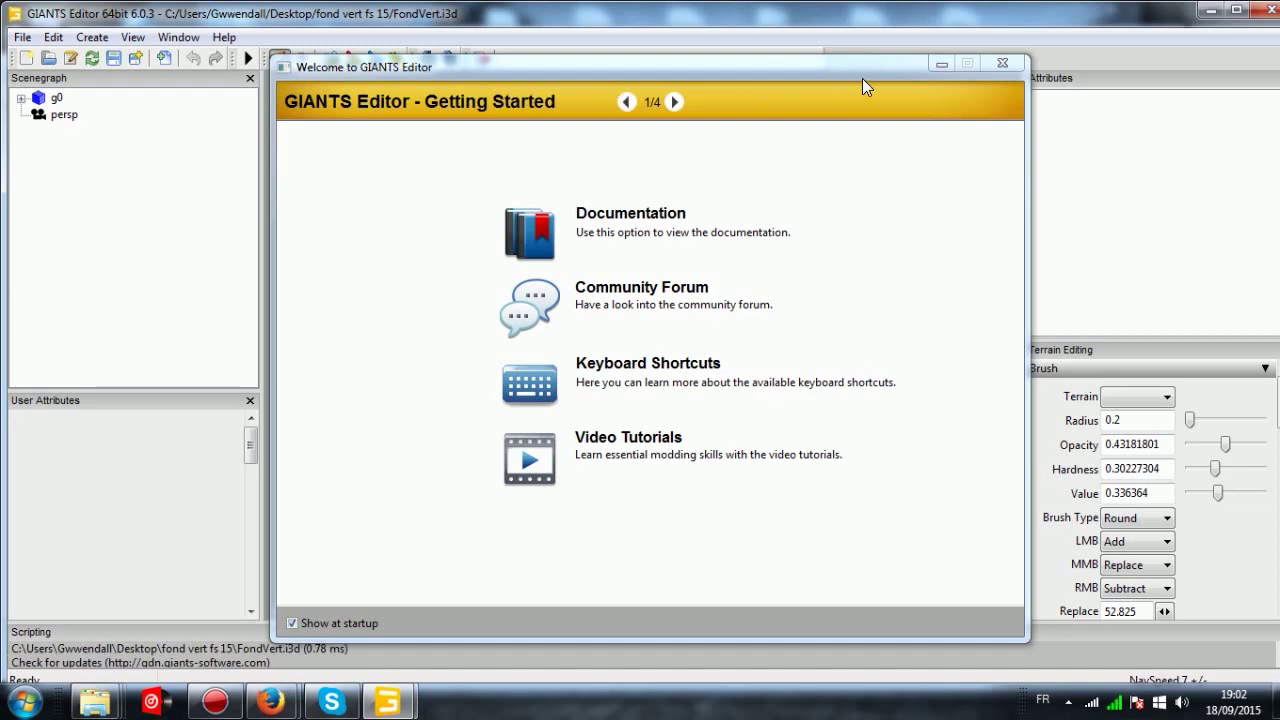
click(1002, 66)
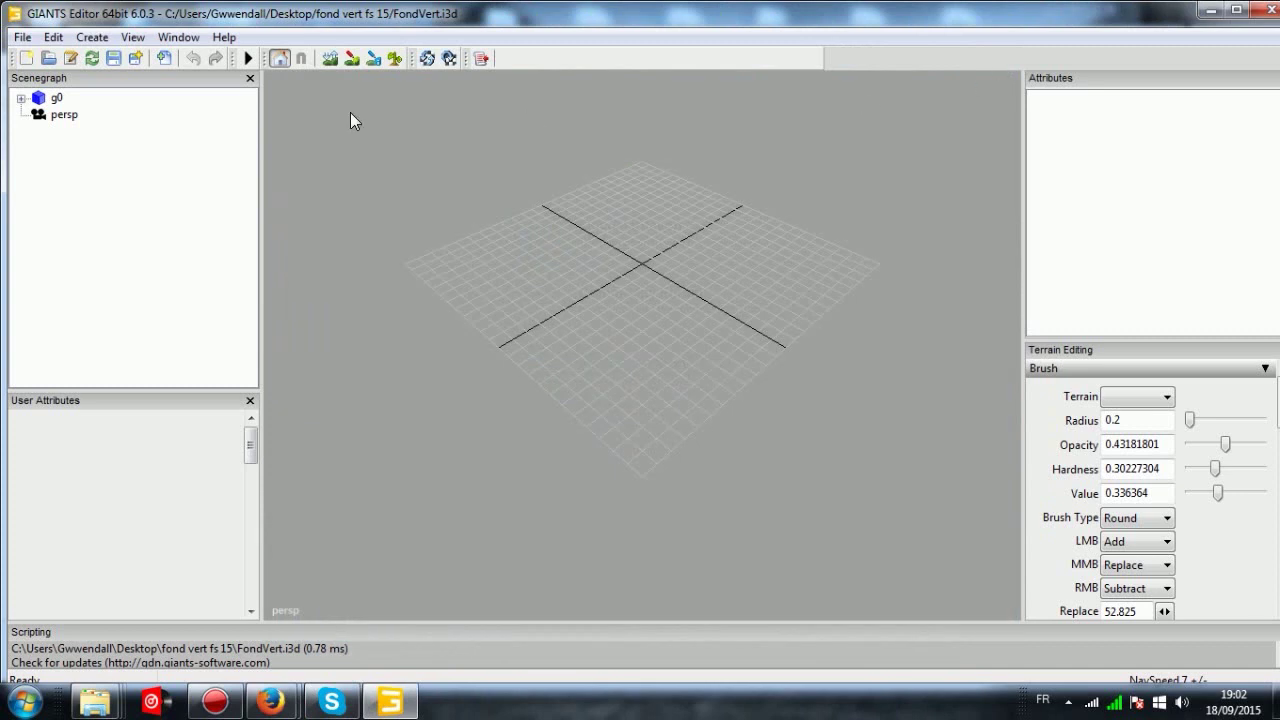
Step: Move the g0 object to the scene origin by setting its X, Y and Z translation to 0
click(57, 98)
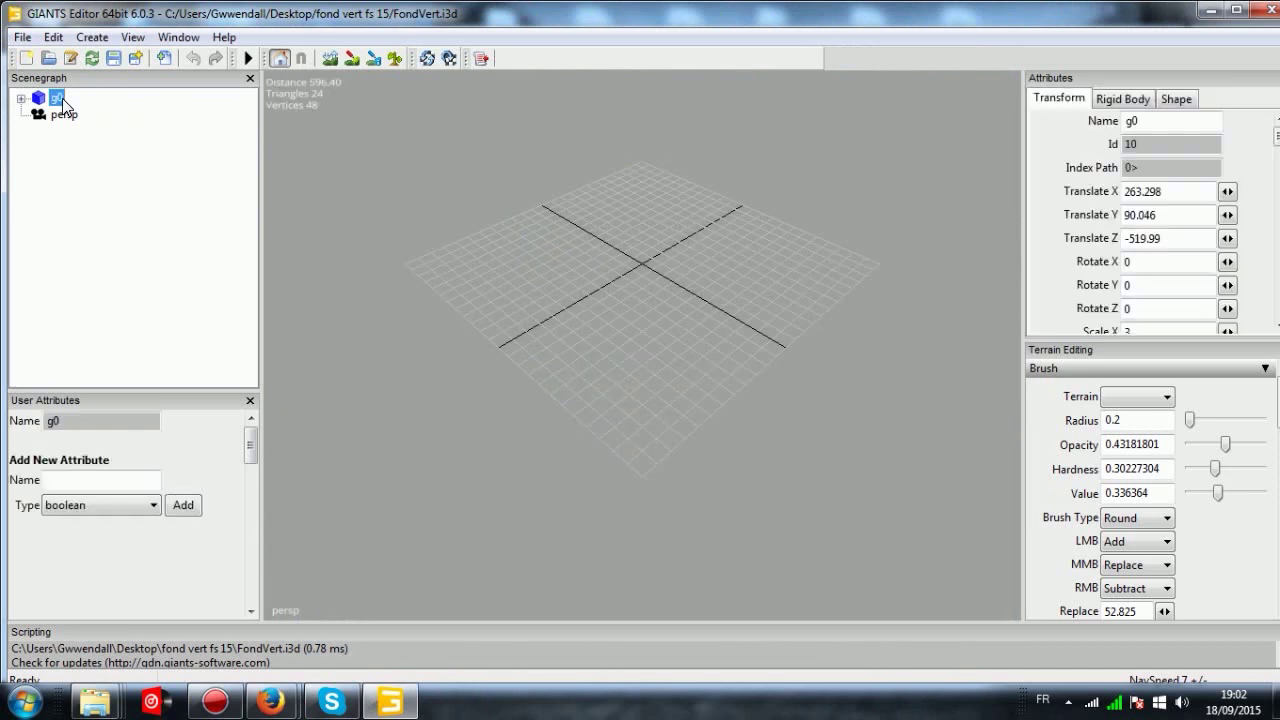
click(1168, 191)
text(0)
key(Tab)
text(0)
key(Tab)
text(0)
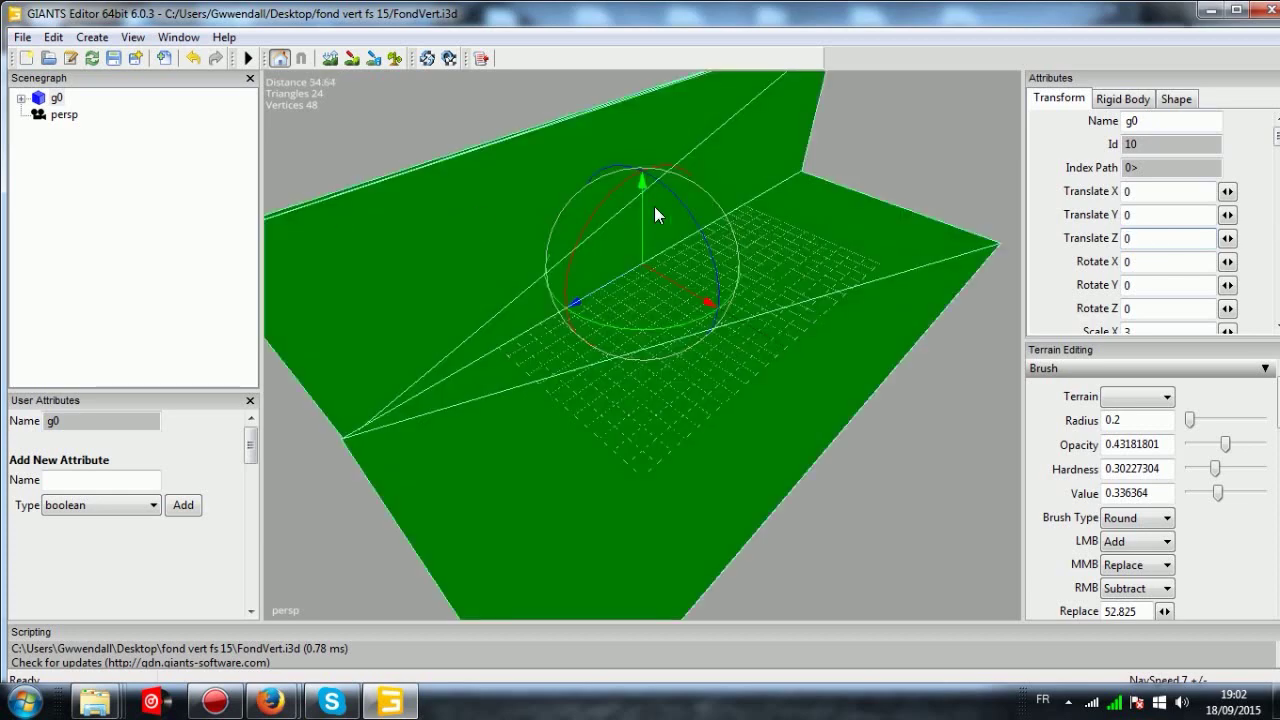
Step: Clear the selection of the green backdrop and create a light in the scene
scroll(430, 384, down, 5)
middle_drag(430, 384, 542, 224)
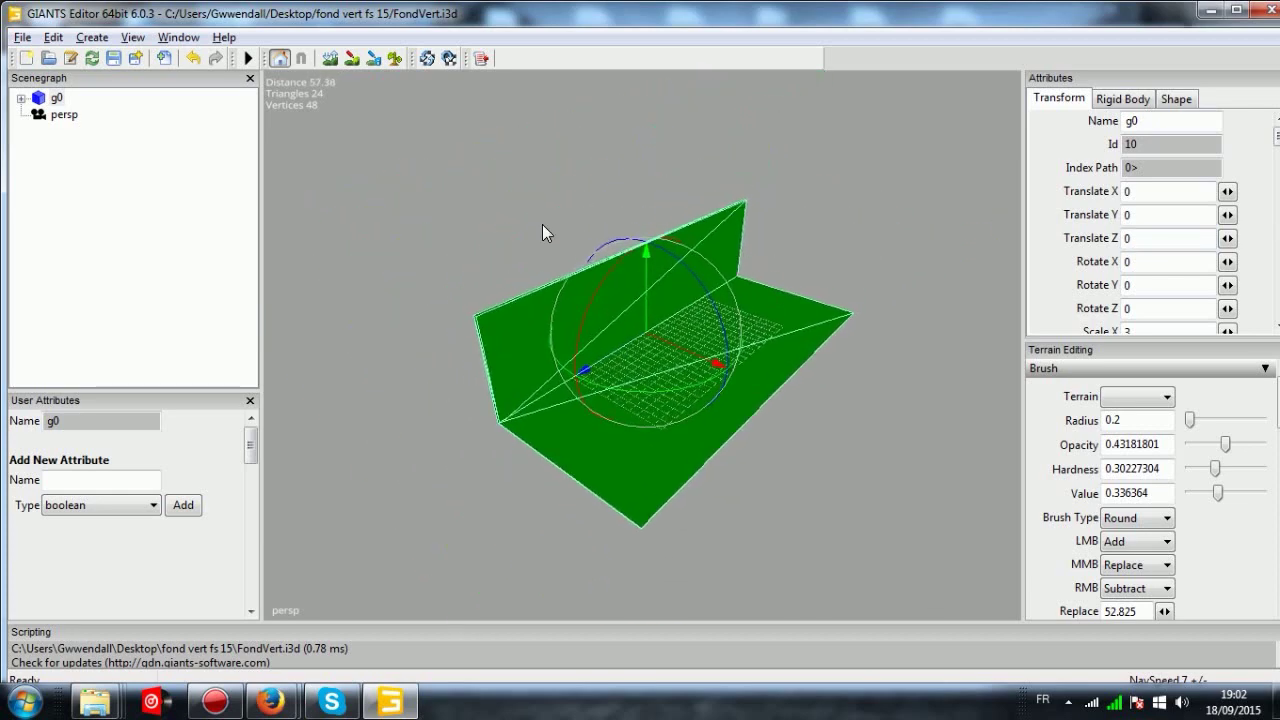
scroll(942, 150, up, 2)
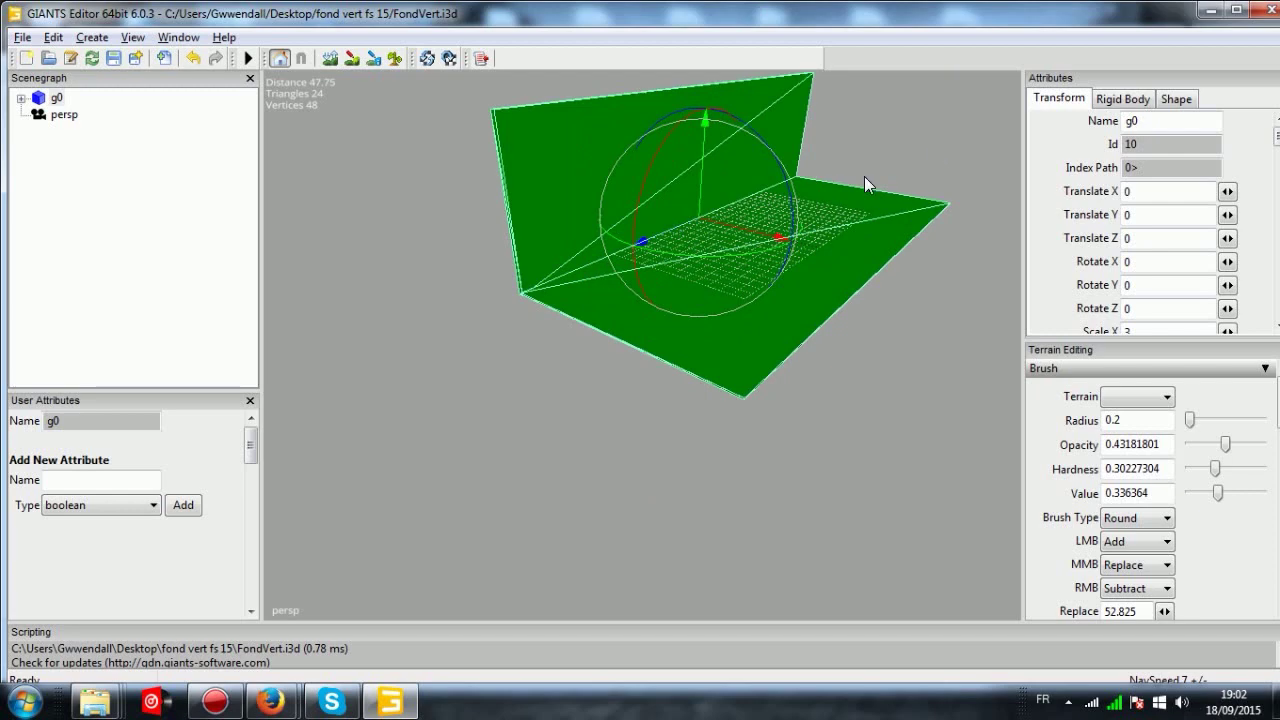
middle_drag(796, 184, 766, 200)
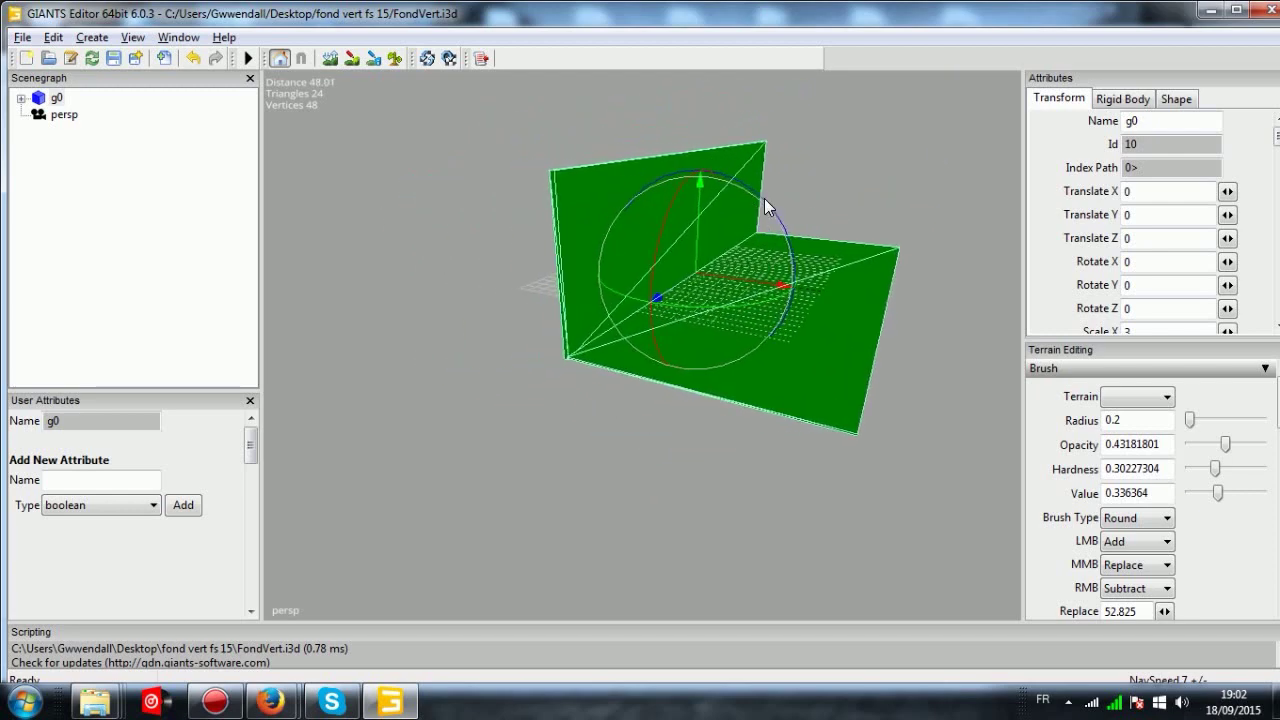
scroll(976, 142, up, 2)
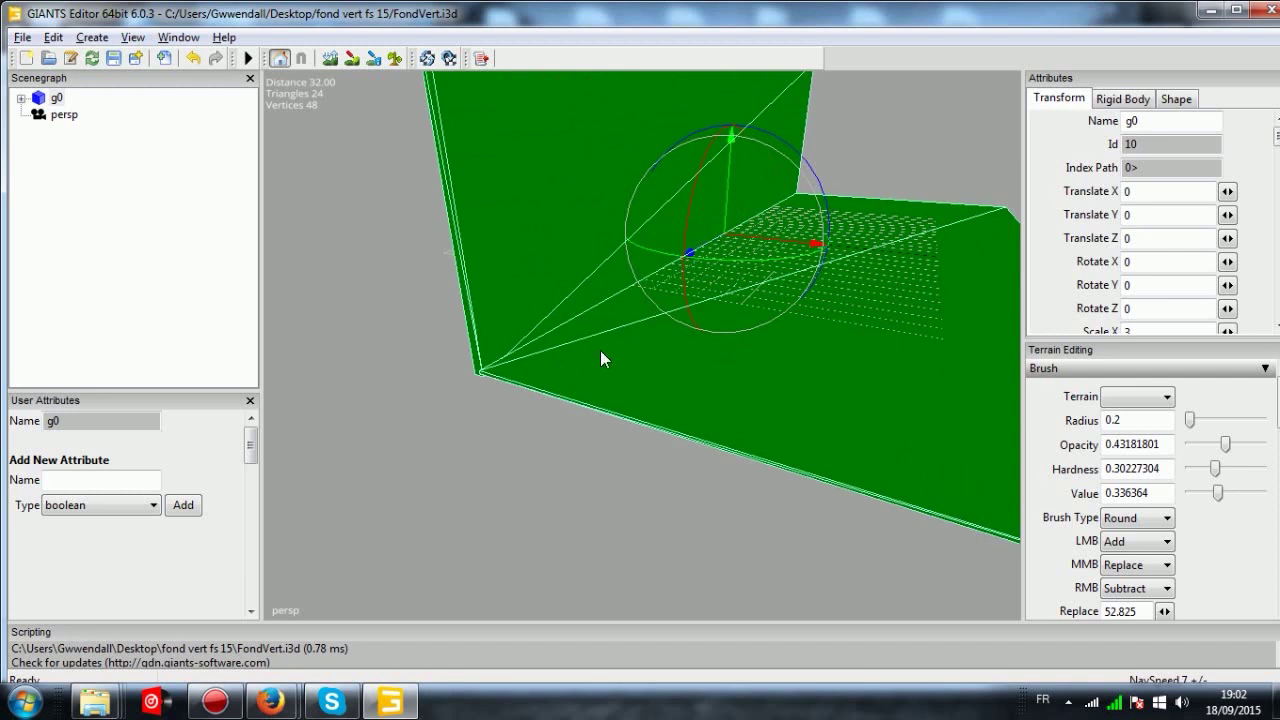
click(407, 405)
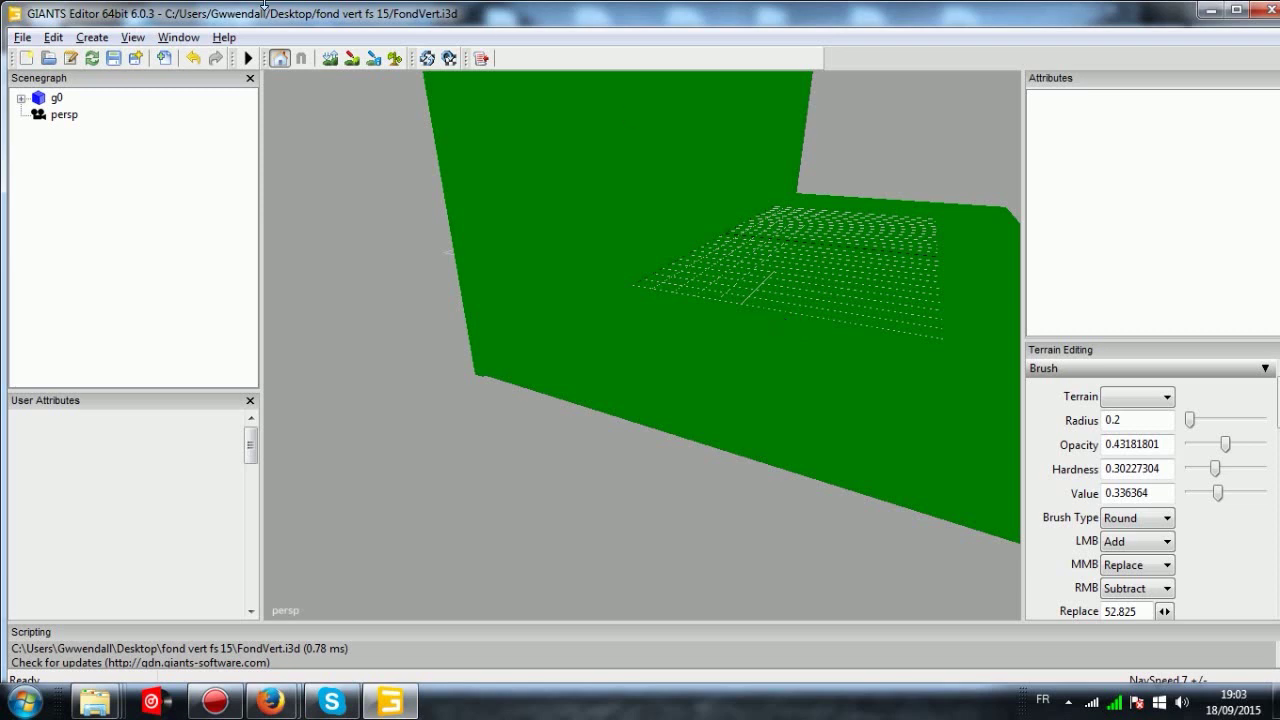
click(132, 37)
mouse_move(99, 45)
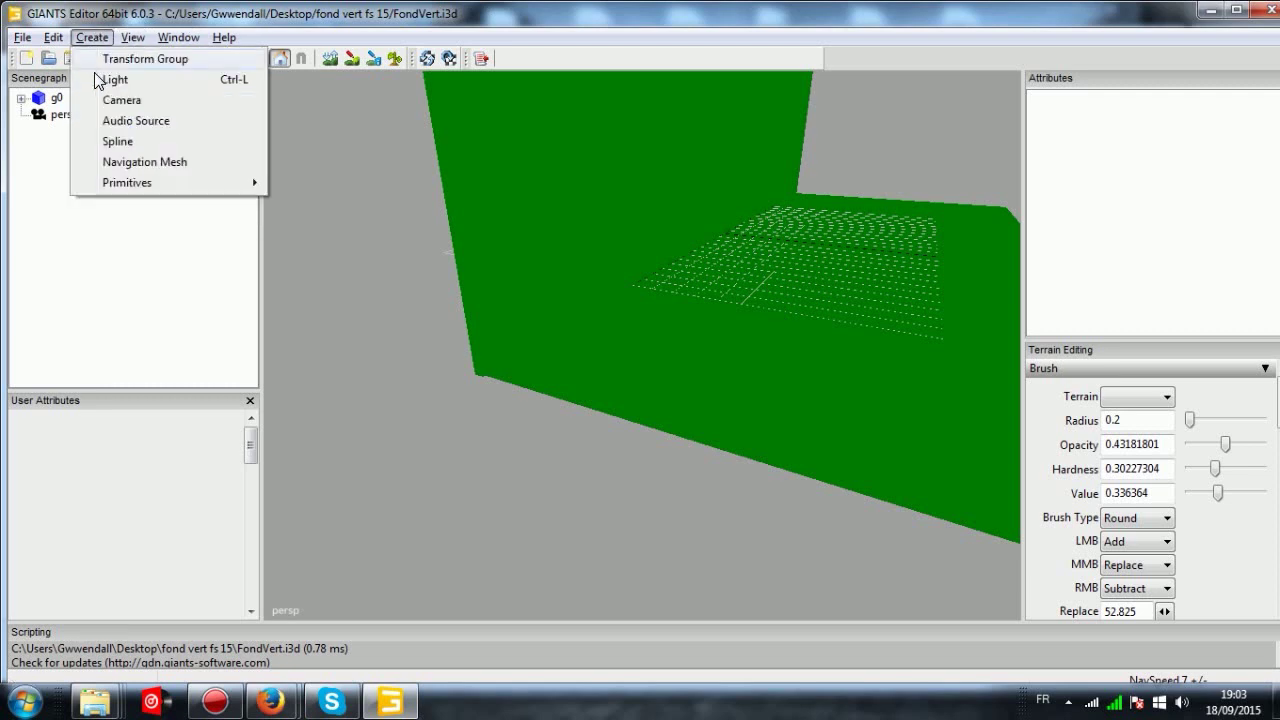
click(115, 79)
Step: Move the new light above the green backdrop, to about X 13.1, Y 22.7, Z -22
scroll(302, 440, down, 5)
alt+drag(302, 440, 723, 443)
click(60, 131)
alt+drag(757, 371, 382, 313)
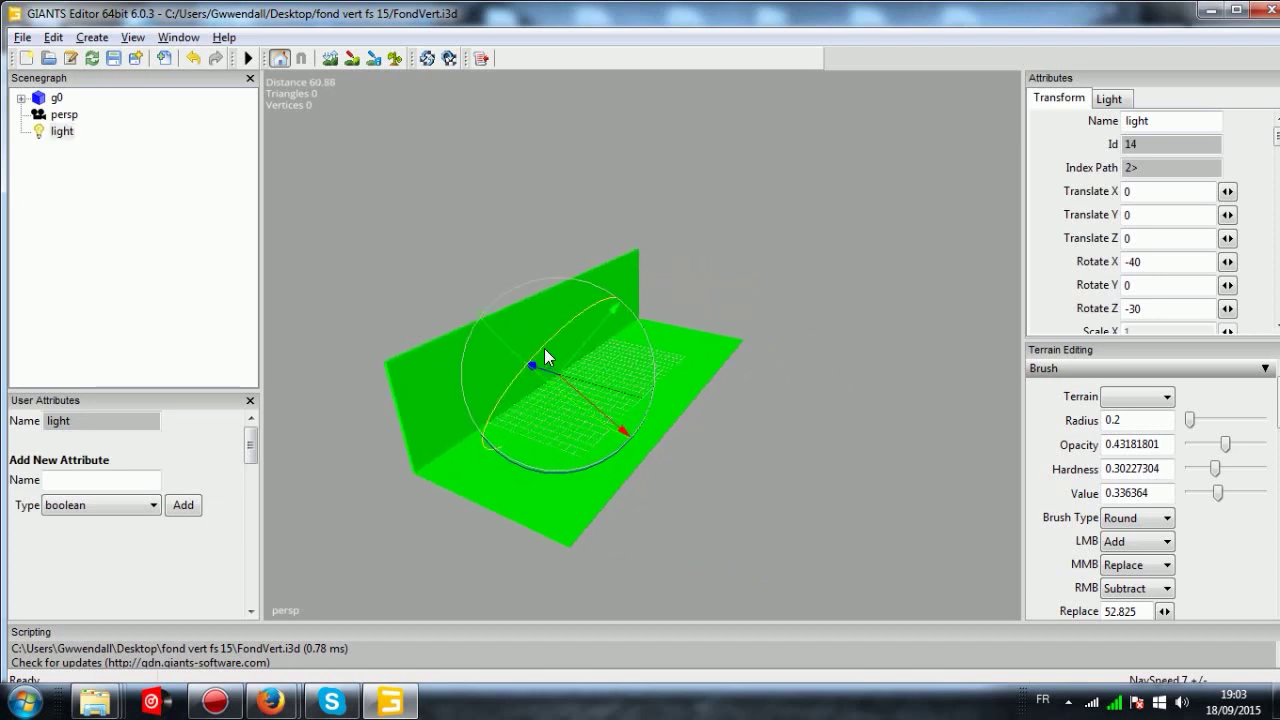
drag(574, 350, 776, 158)
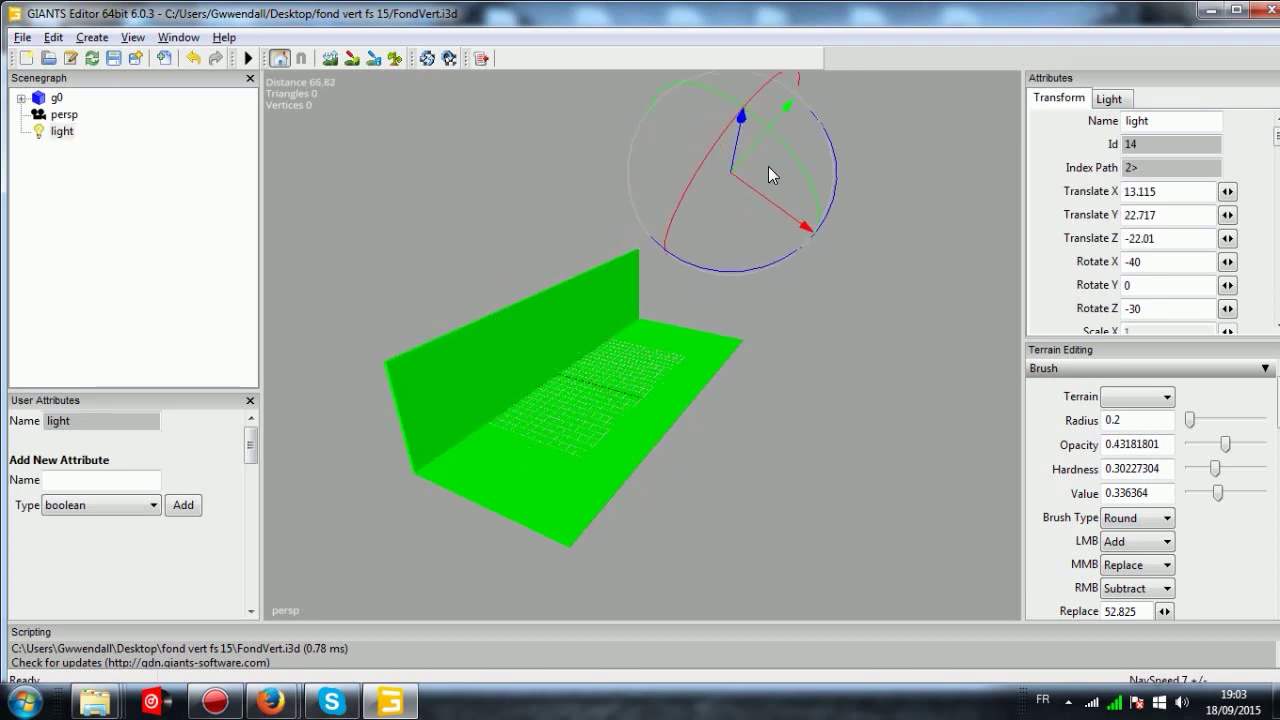
Step: Turn on the display of lights in the viewport
right_click(484, 188)
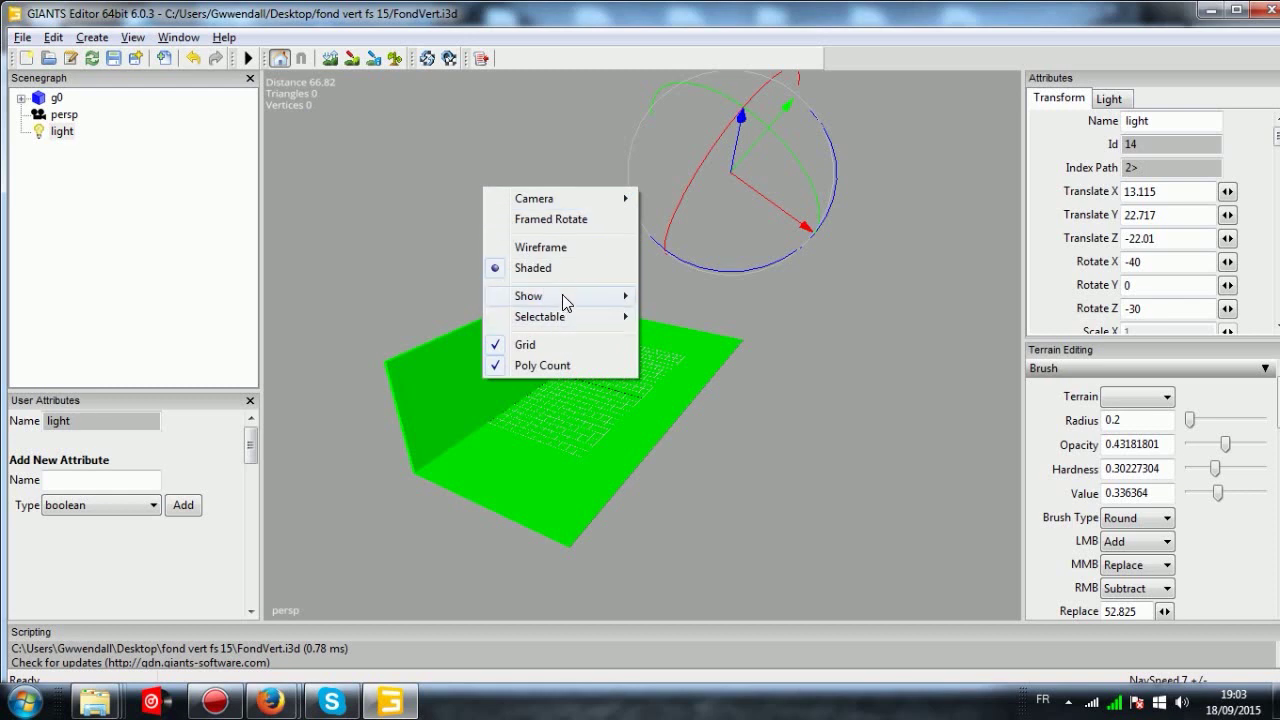
mouse_move(562, 294)
click(698, 294)
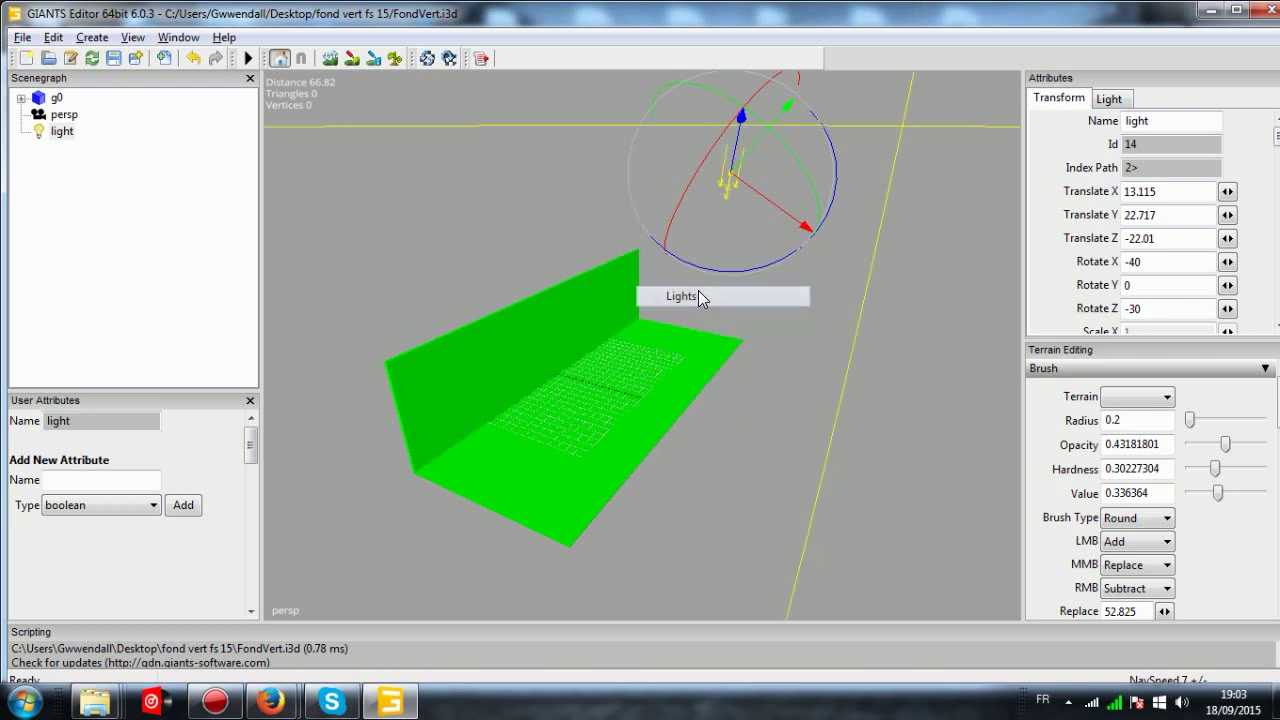
Step: Rotate the light around its X axis through several angles to compare the backdrop's lighting, ending at about -13.5
mouse_move(670, 290)
middle_down()
mouse_move(654, 416)
mouse_move(748, 266)
mouse_move(900, 272)
middle_up()
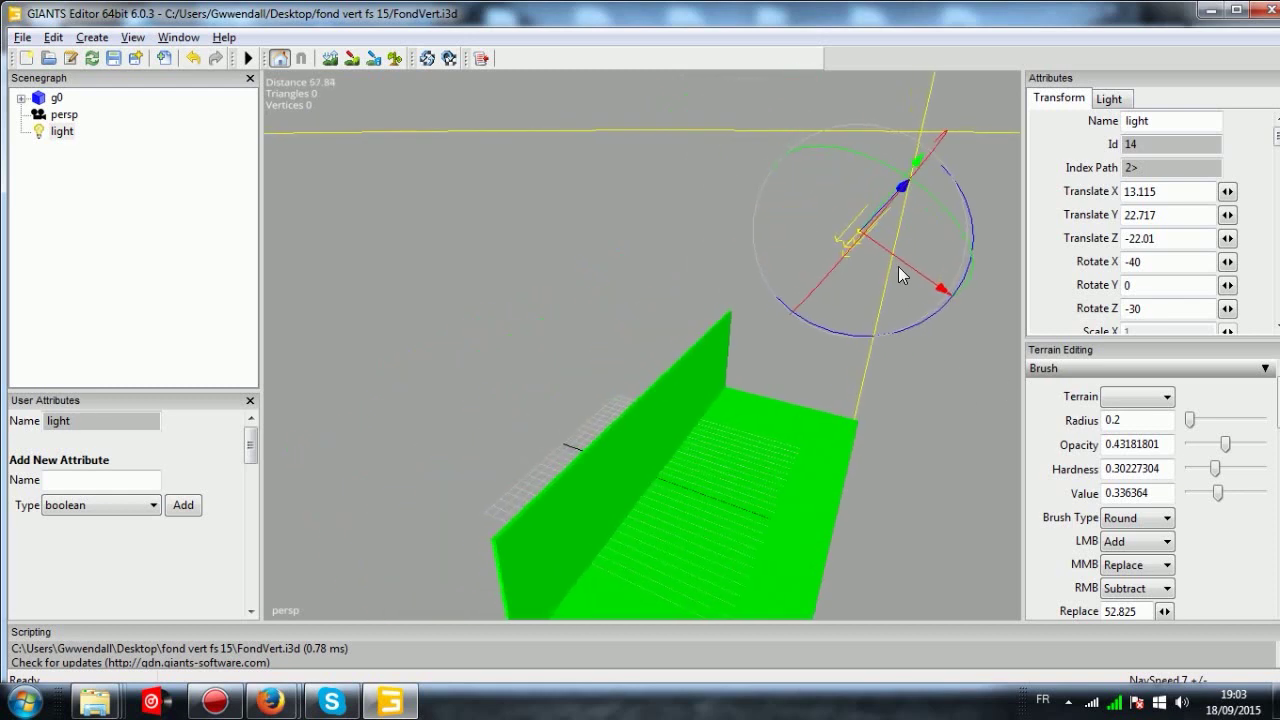
drag(874, 226, 820, 284)
middle_drag(820, 284, 670, 200)
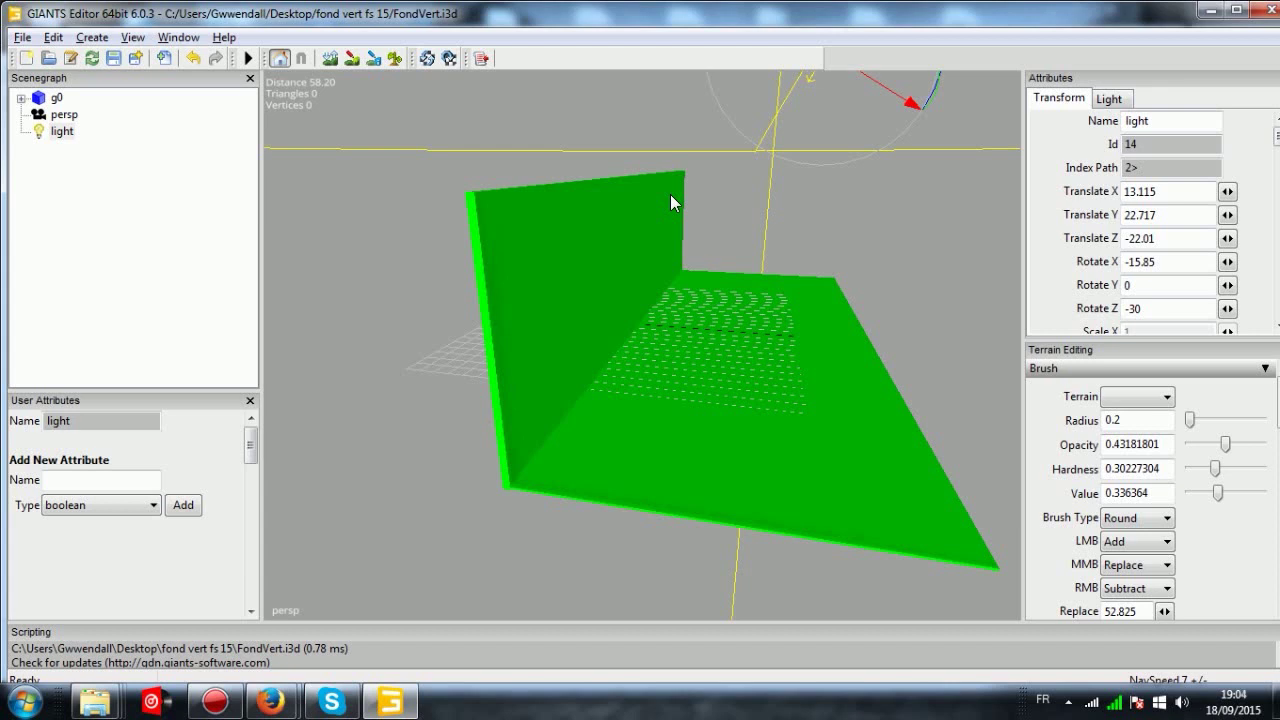
middle_drag(670, 194, 799, 245)
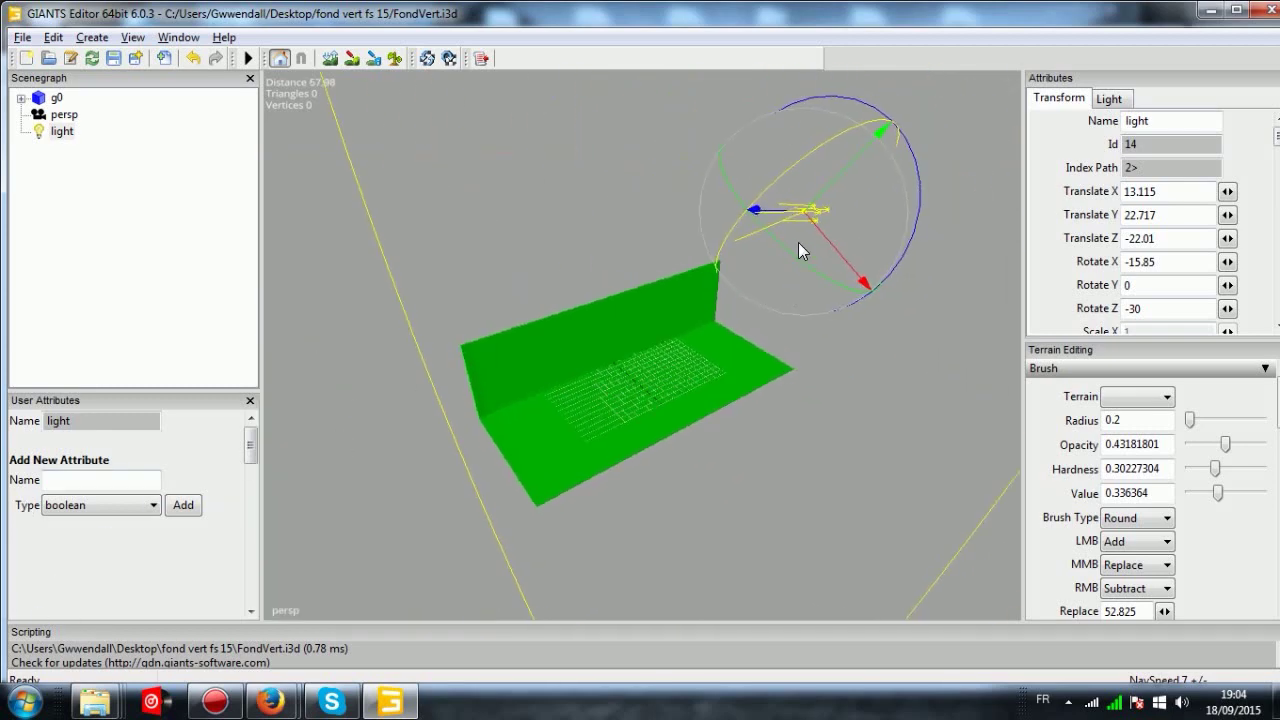
drag(774, 184, 658, 176)
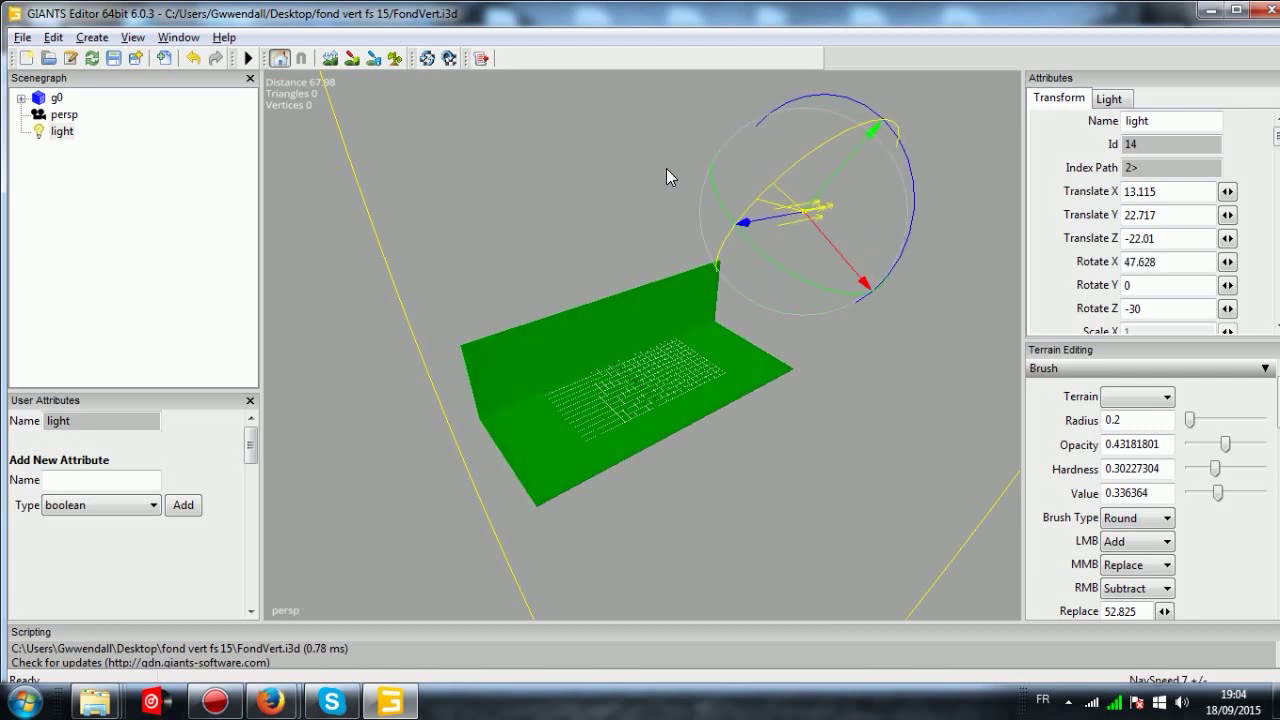
mouse_move(914, 100)
mouse_down()
mouse_move(926, 118)
mouse_move(804, 180)
mouse_move(856, 156)
mouse_up()
middle_drag(574, 455, 424, 396)
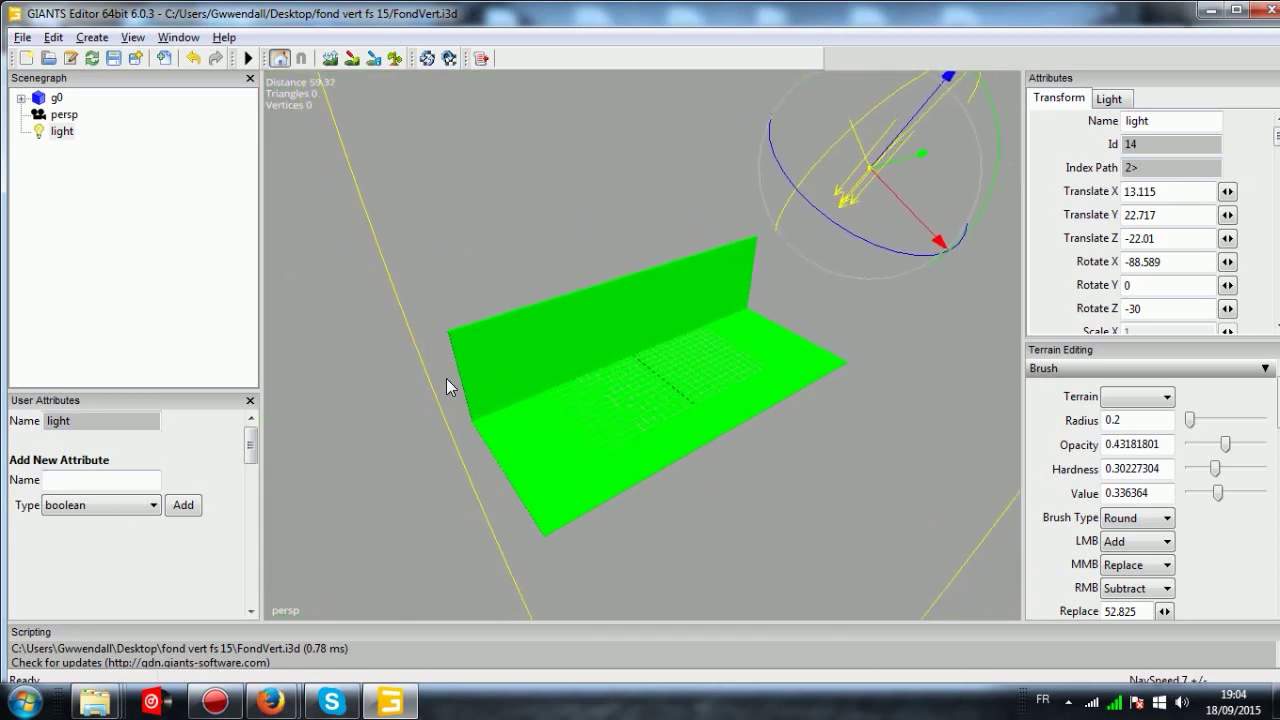
mouse_move(890, 94)
mouse_down()
mouse_move(776, 180)
mouse_move(686, 294)
mouse_move(692, 262)
mouse_move(616, 378)
mouse_move(824, 382)
mouse_move(848, 366)
mouse_move(684, 390)
mouse_move(660, 346)
mouse_move(790, 174)
mouse_move(942, 78)
mouse_move(784, 218)
mouse_up()
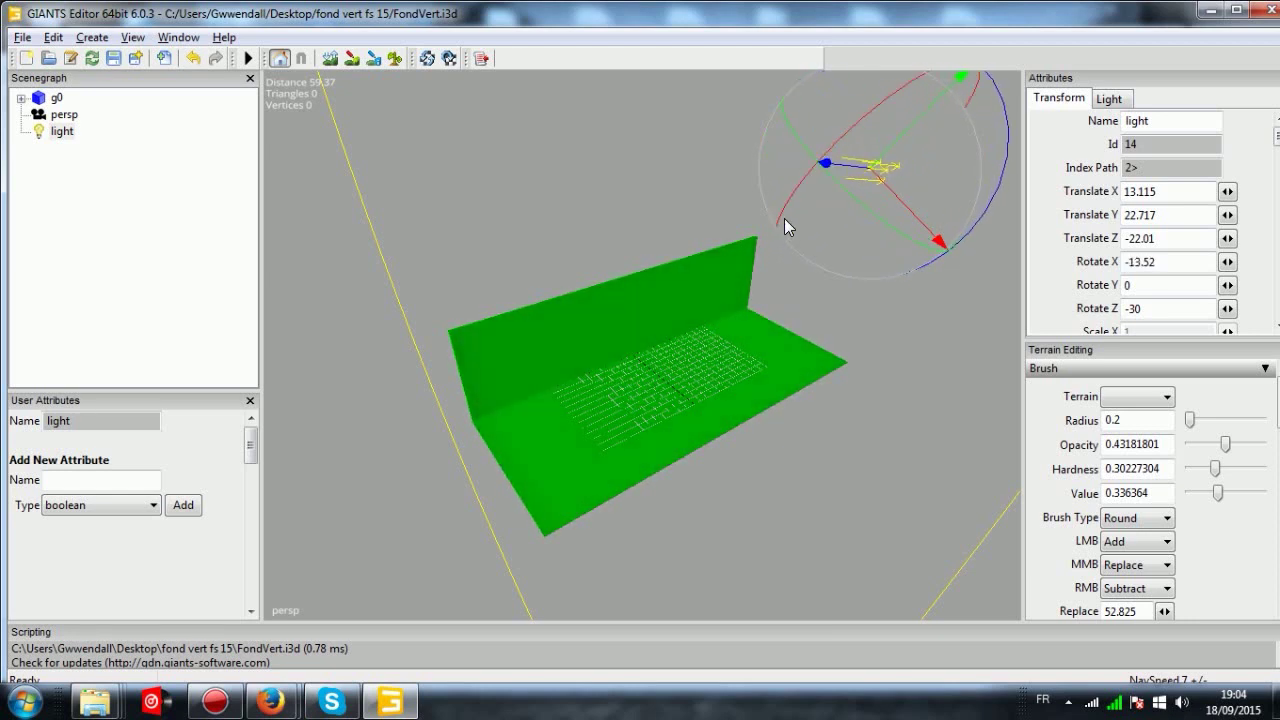